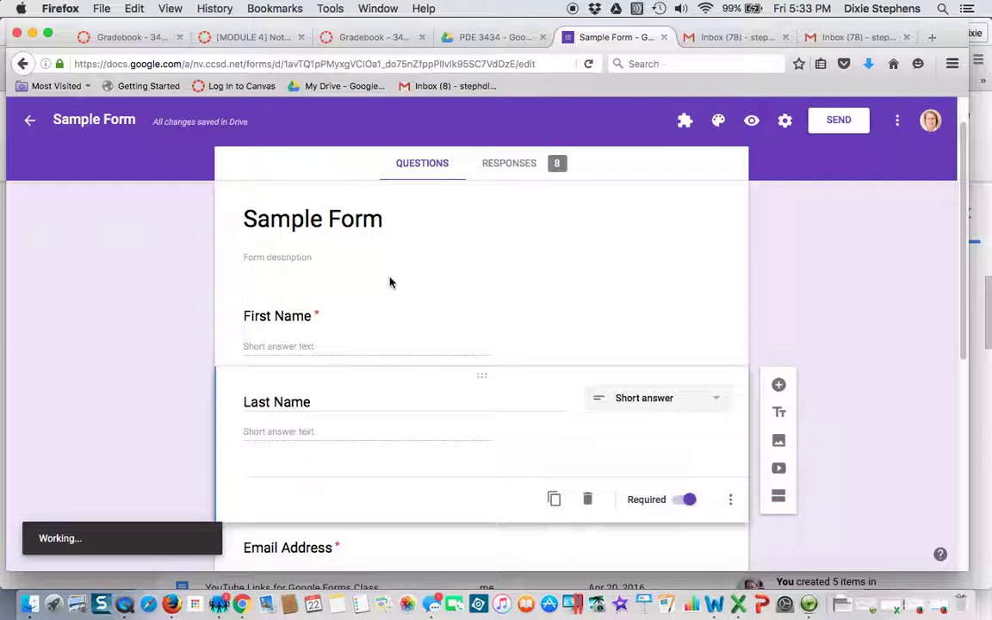
Scroll through the form and open the Google Forms add-ons store.
click(187, 286)
scroll(188, 289, down, 1)
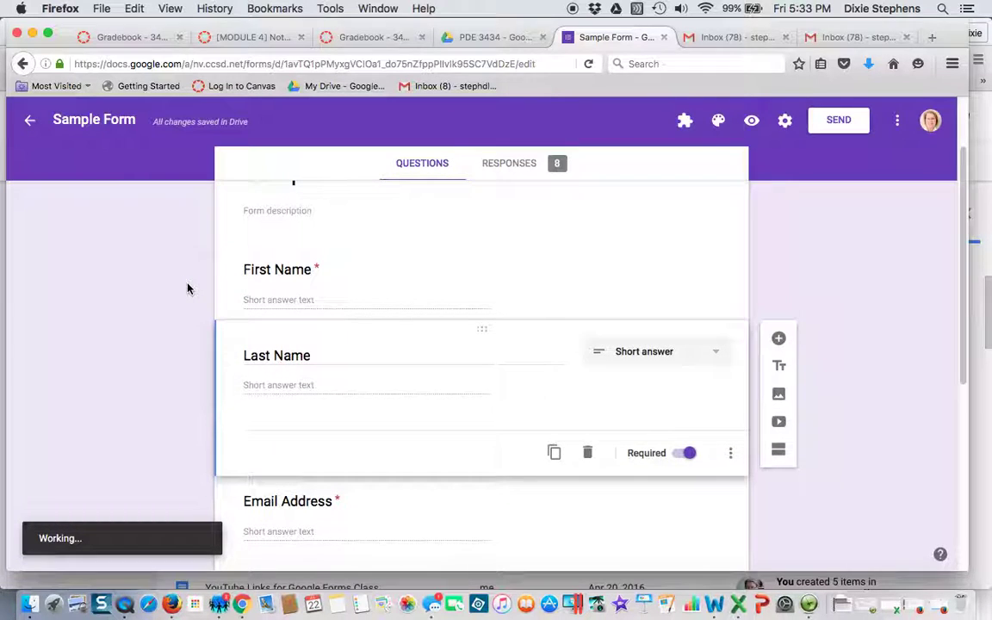
scroll(186, 288, down, 1)
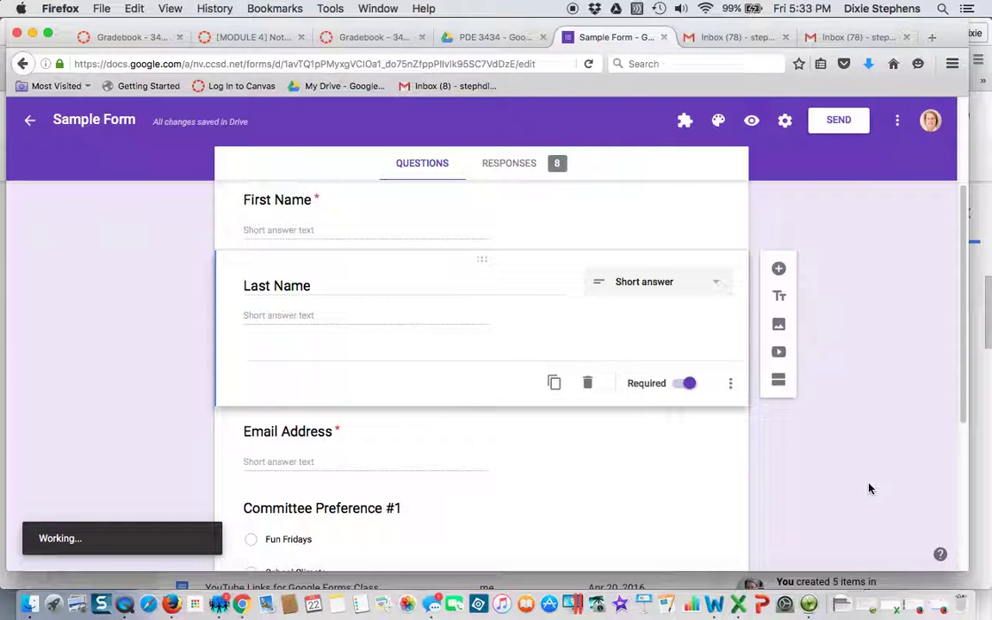
scroll(870, 488, down, 1)
scroll(869, 488, down, 3)
scroll(867, 486, up, 6)
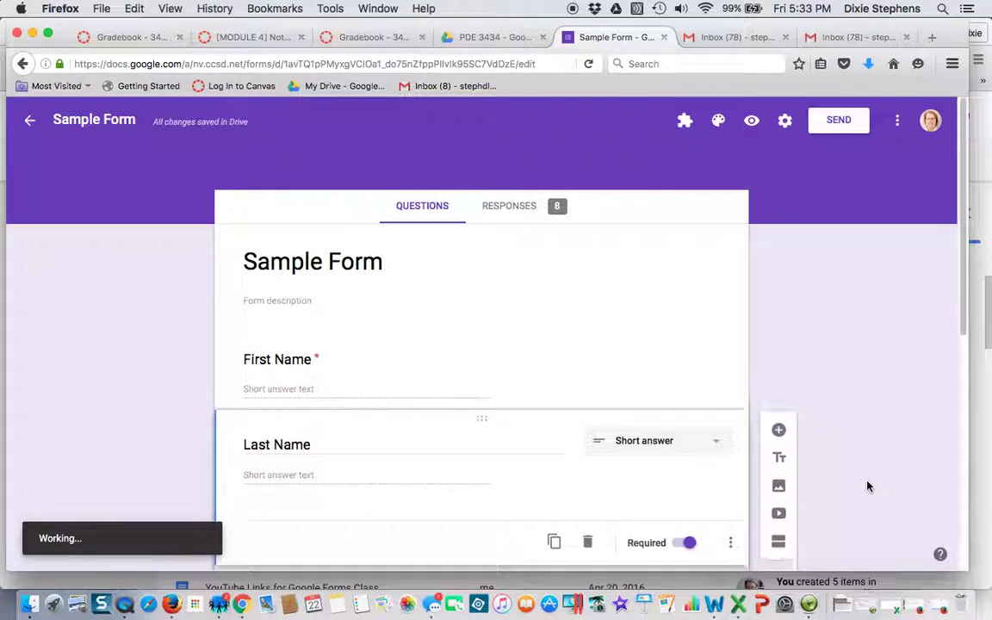
click(899, 126)
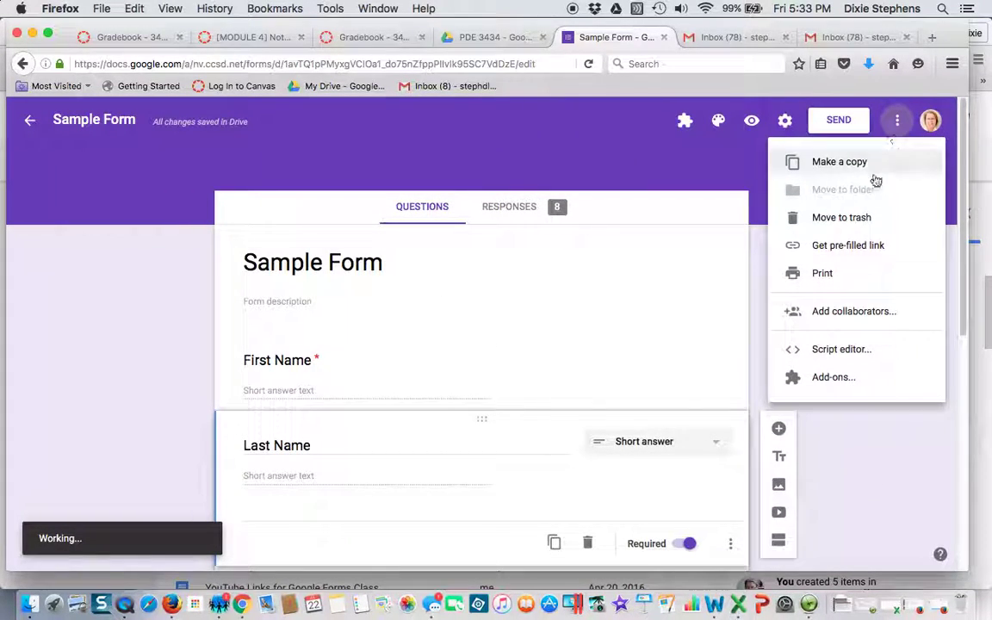
click(823, 378)
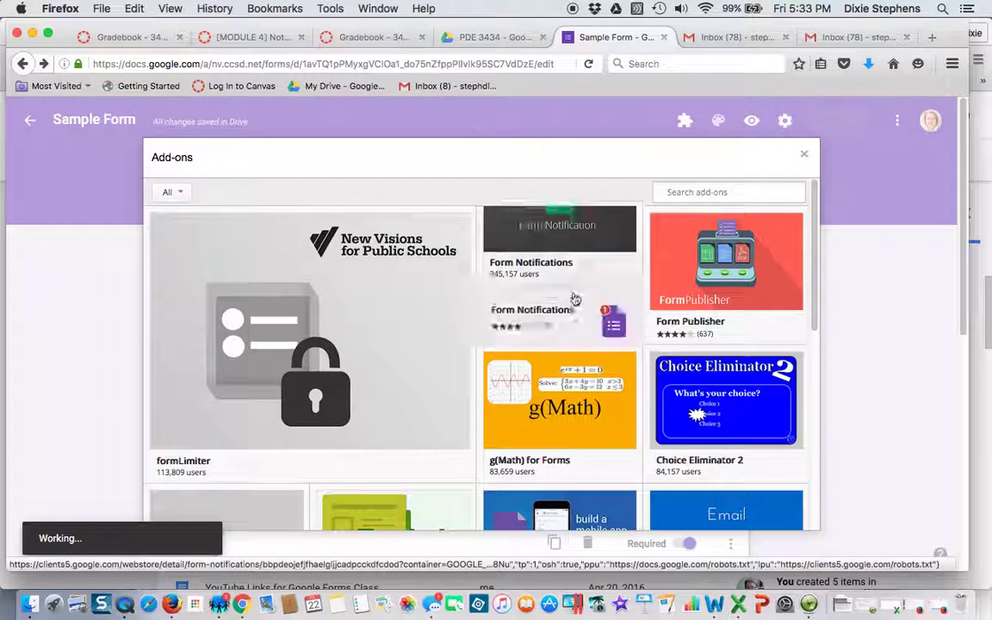
Search for 'simply send', remove the add-on, then reinstall it for free.
mouse_move(572, 298)
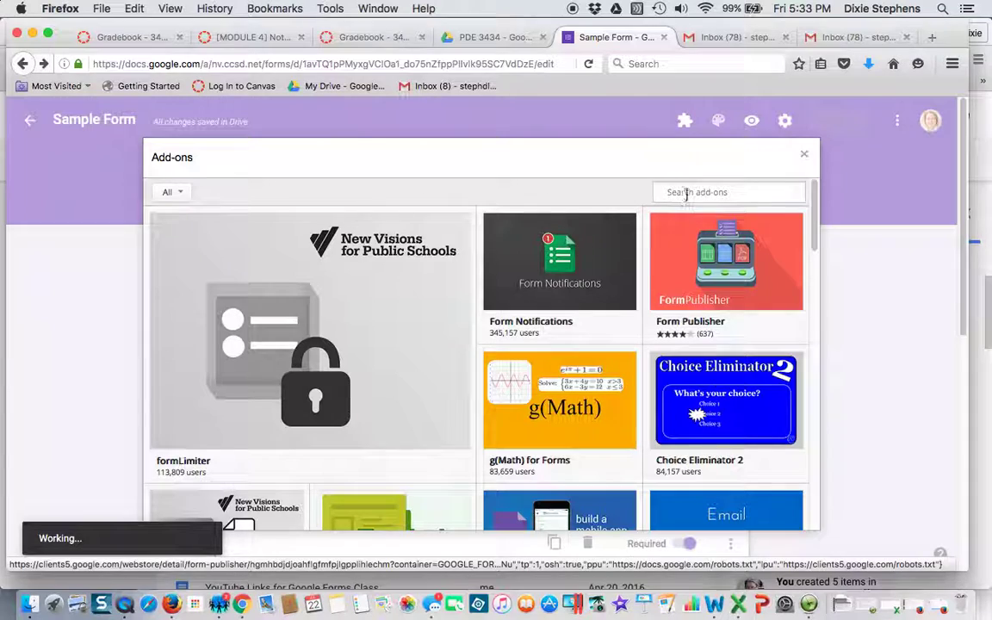
click(686, 193)
text(sim)
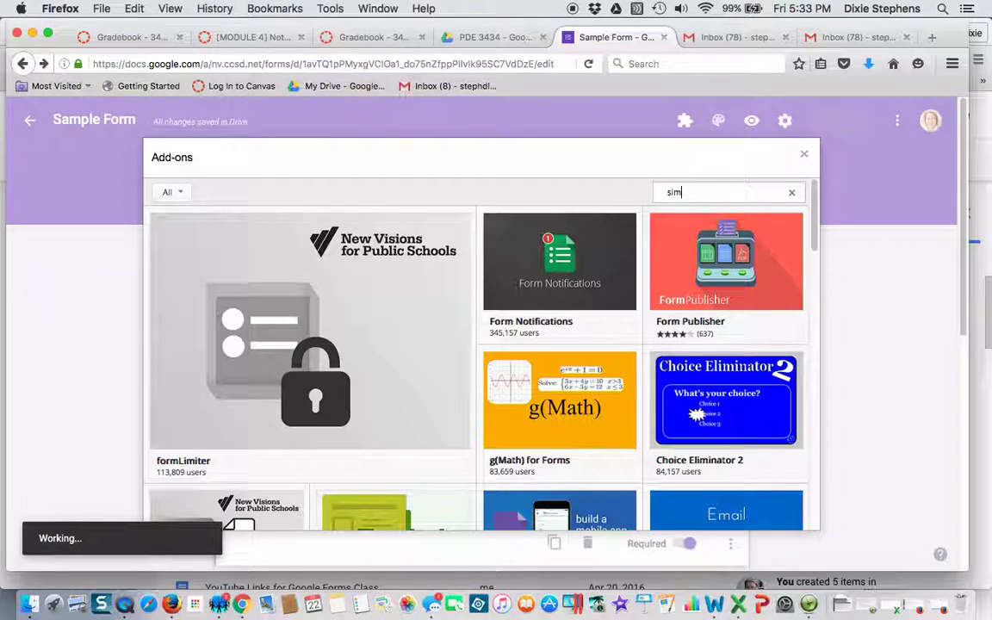
text(ply send)
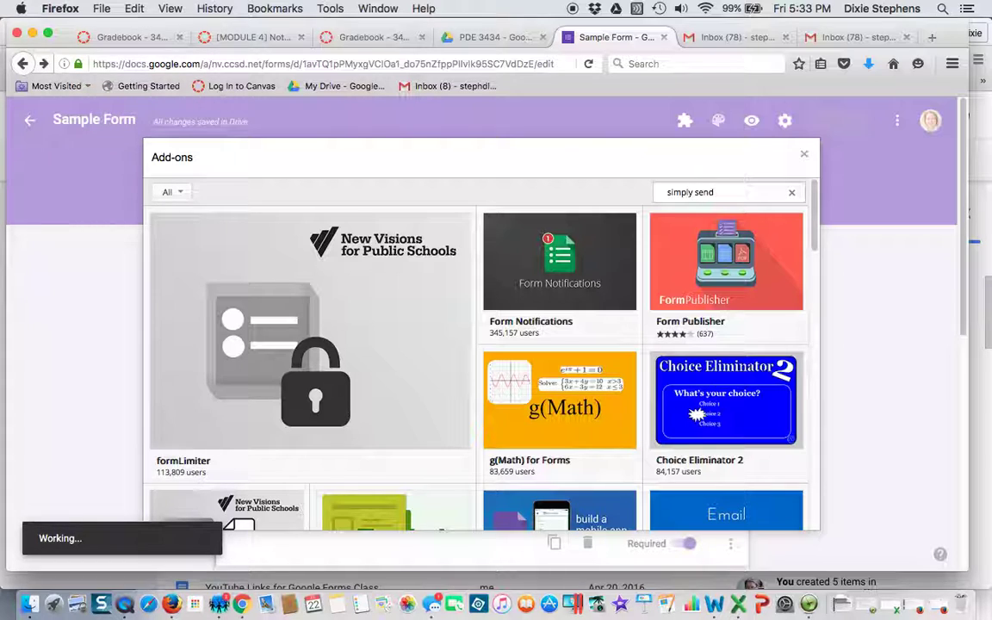
key(Return)
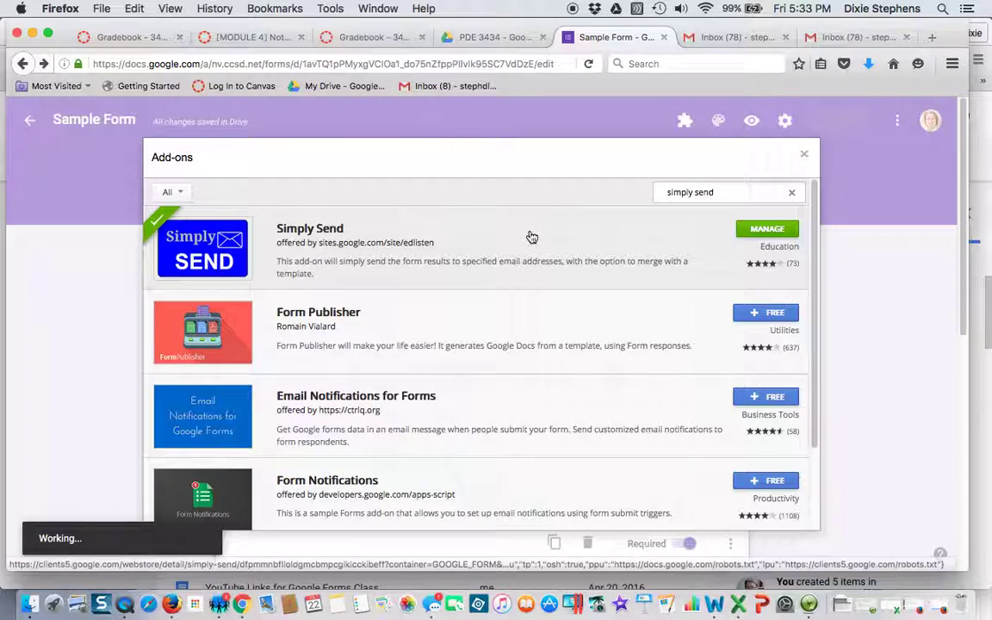
click(762, 237)
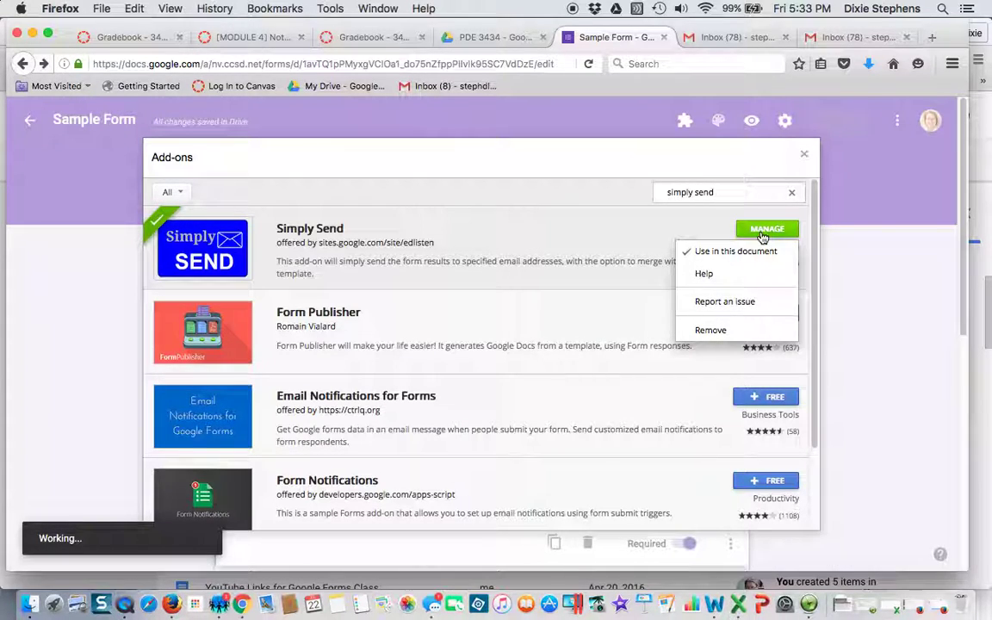
click(710, 331)
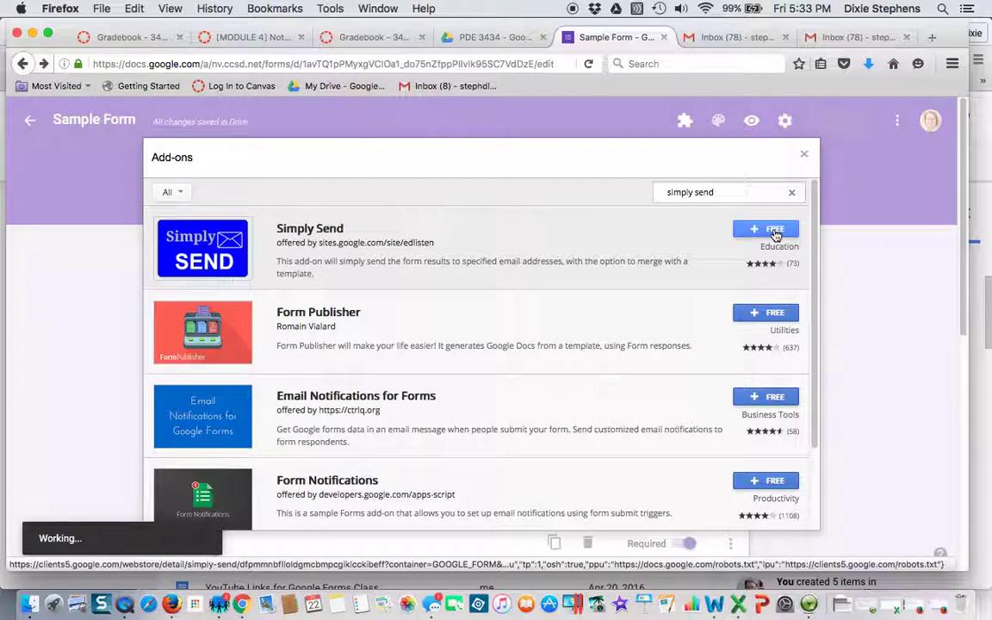
click(773, 231)
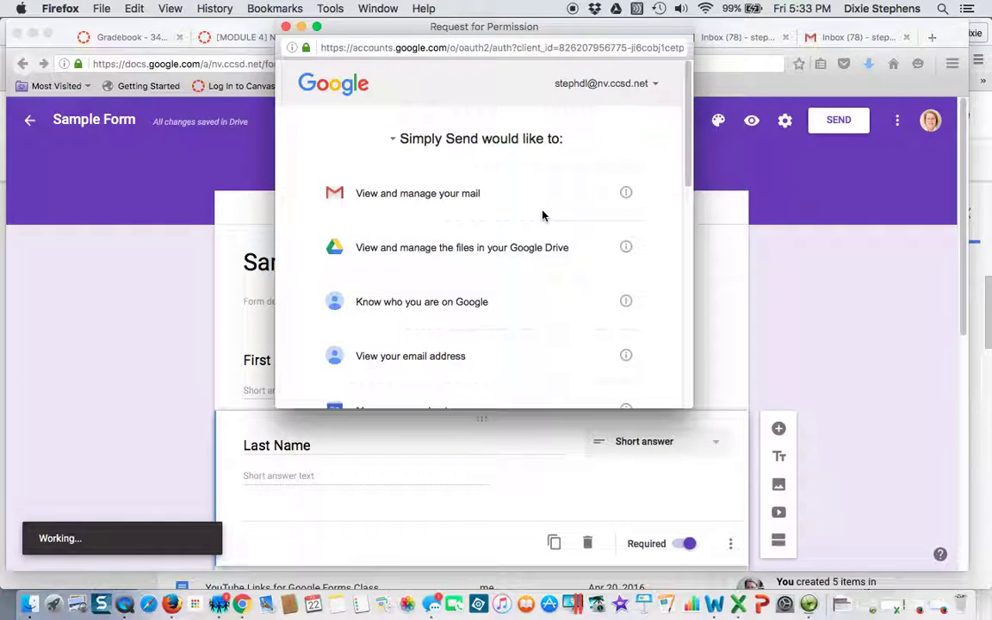
Scroll the permission request and allow Simply Send access to the Google account.
click(688, 170)
drag(688, 170, 680, 390)
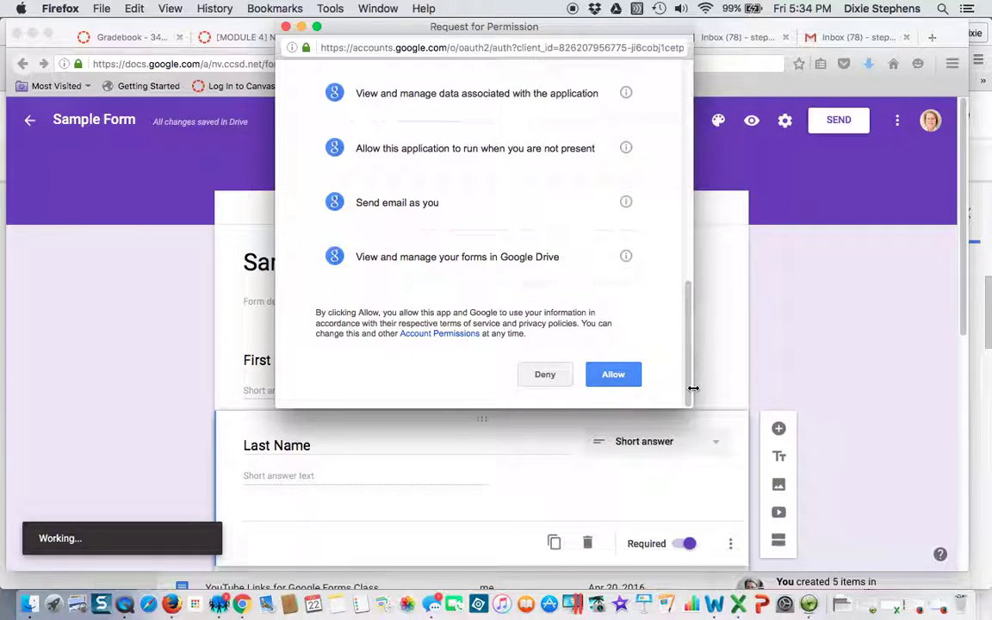
click(620, 377)
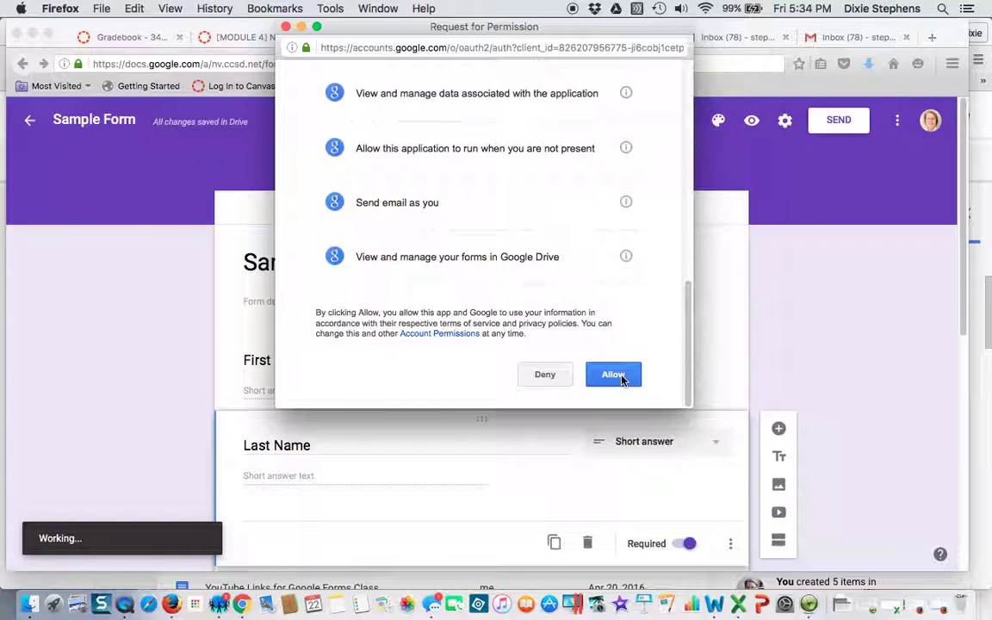
click(622, 378)
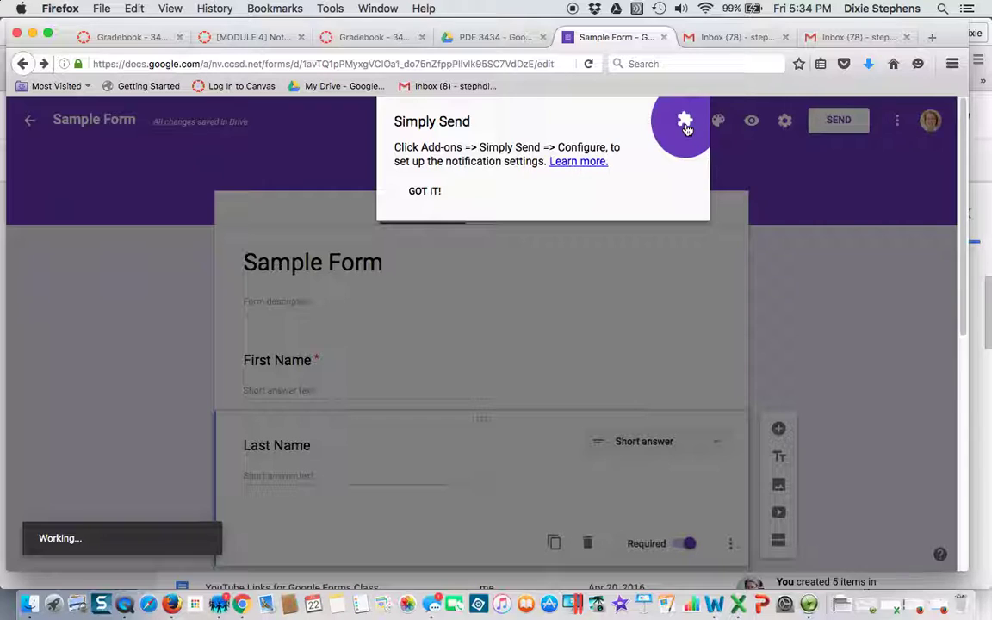
Dismiss the getting-started notice and open Simply Send's Configure panel from the add-ons list.
click(434, 192)
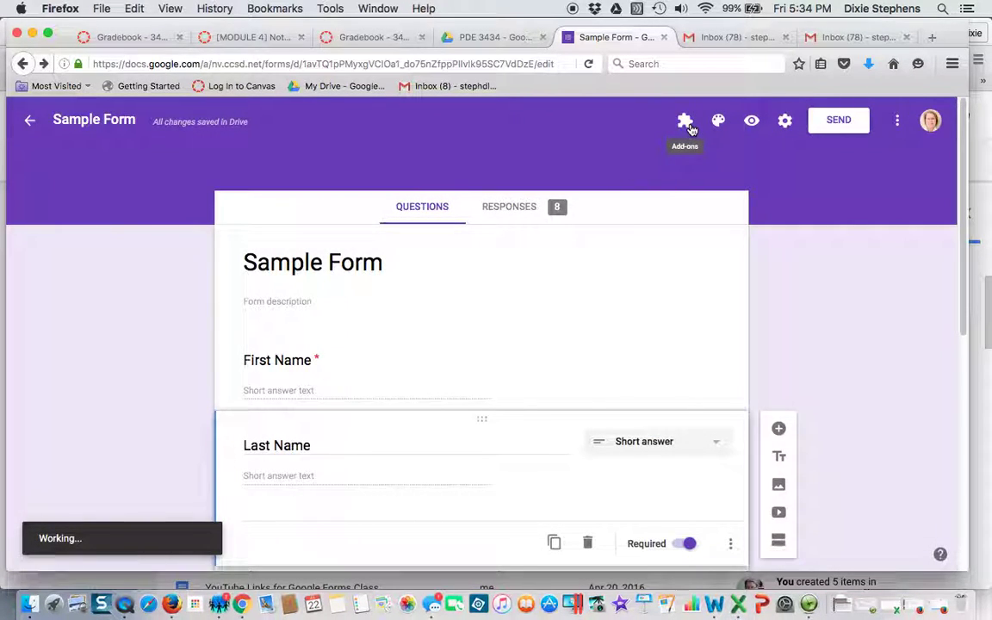
click(687, 126)
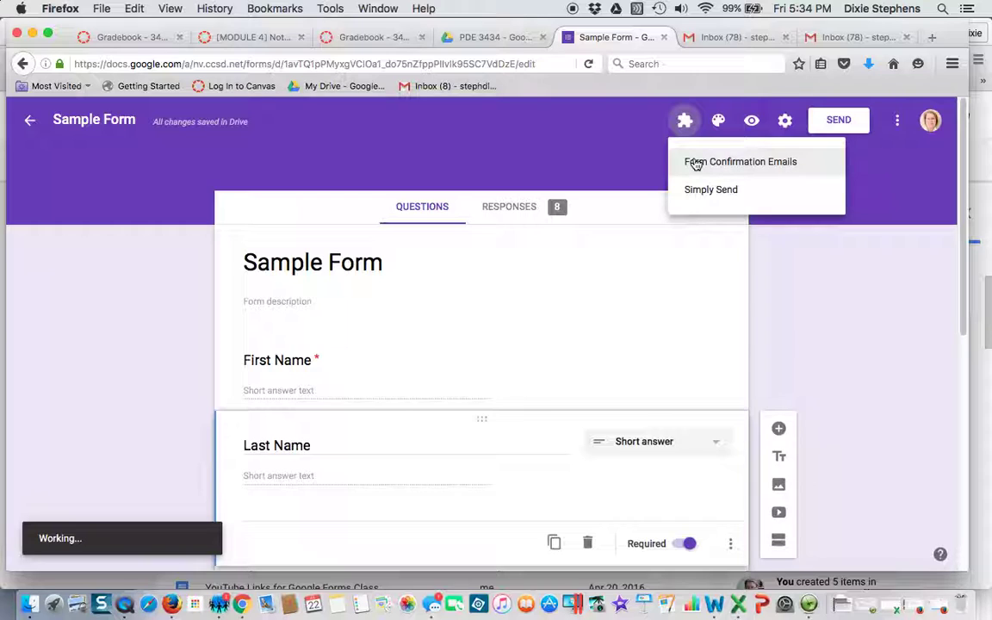
click(691, 191)
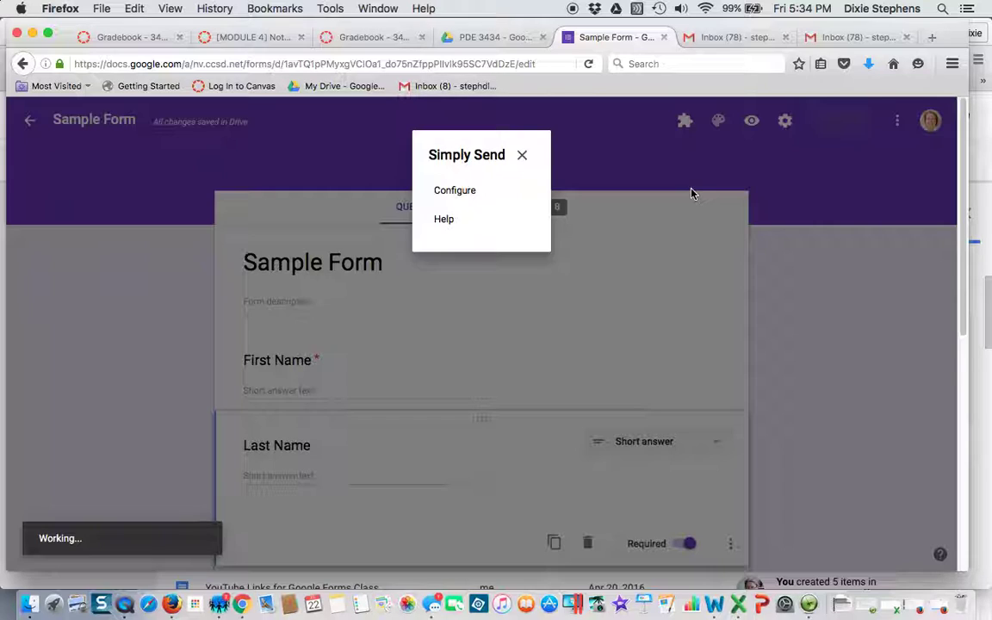
click(456, 190)
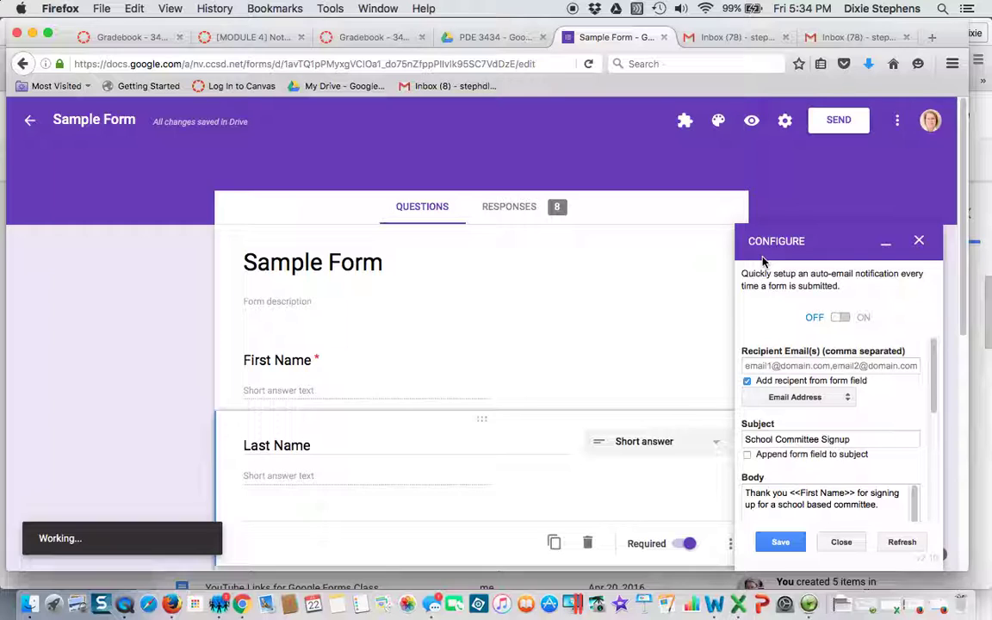
Turn auto-email on and take the recipient from the Email Address question.
drag(775, 254, 812, 310)
click(847, 321)
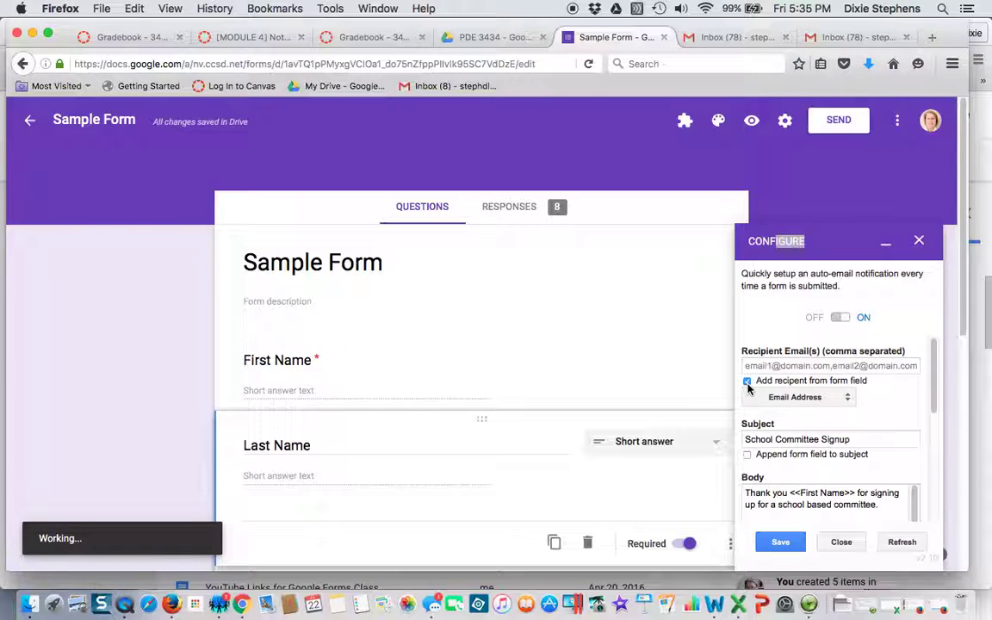
click(746, 382)
click(746, 381)
click(783, 396)
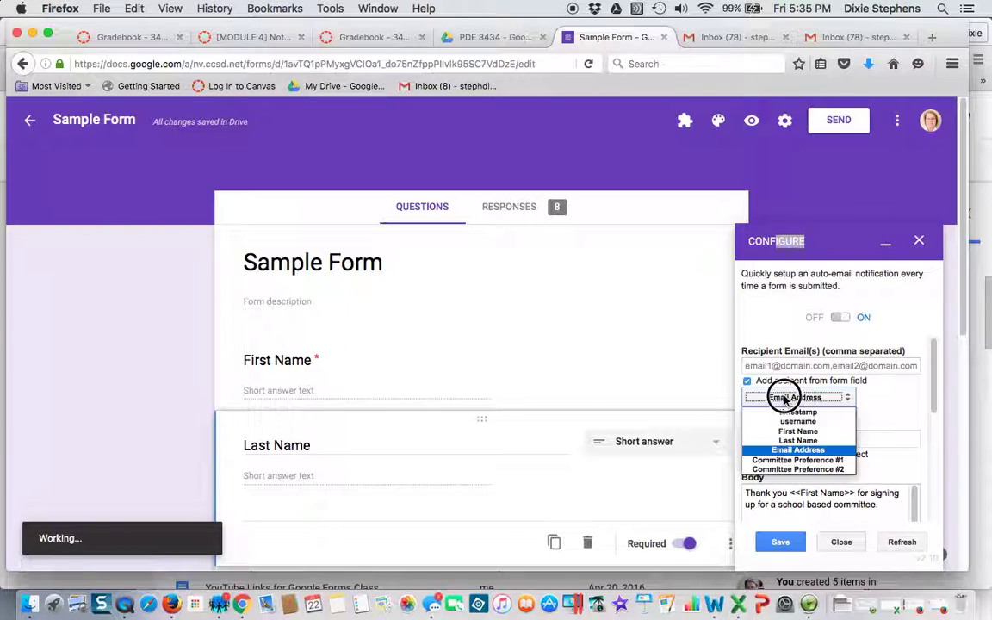
click(809, 450)
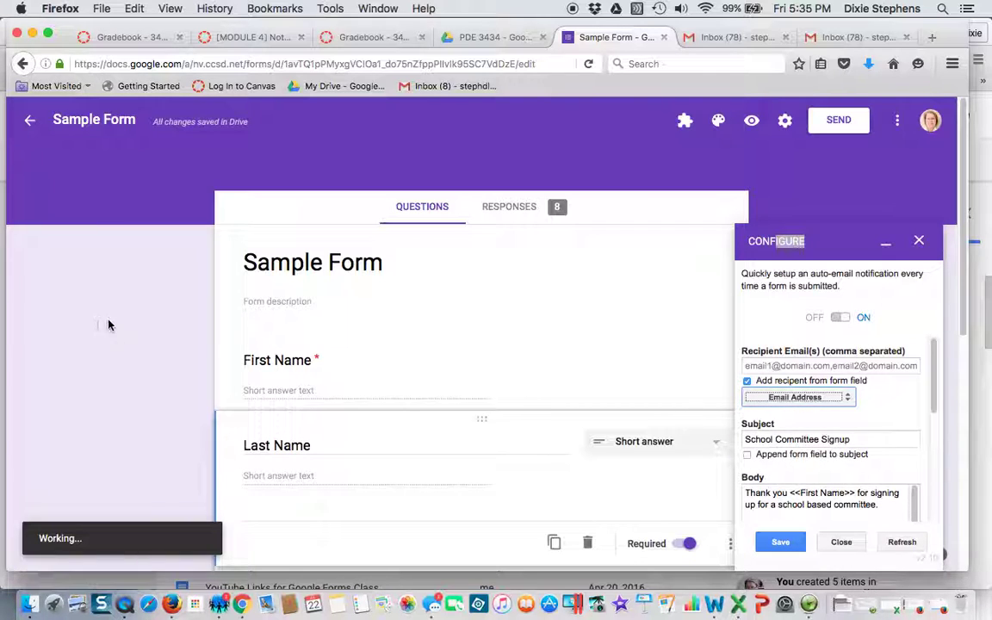
Edit the email body to thank respondents by <<First Name>> for joining a school committee.
scroll(168, 323, down, 5)
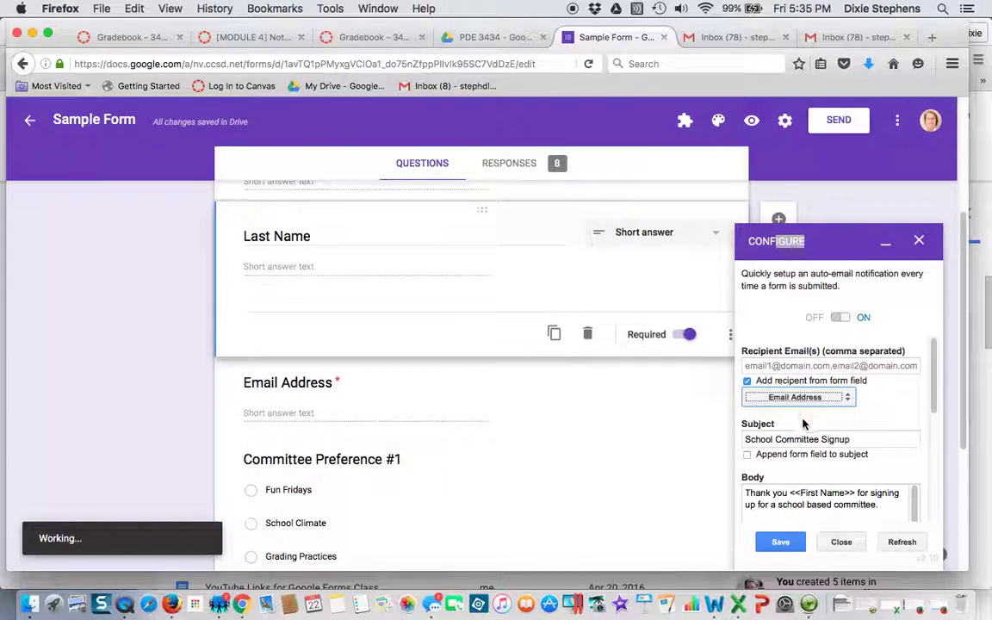
click(773, 439)
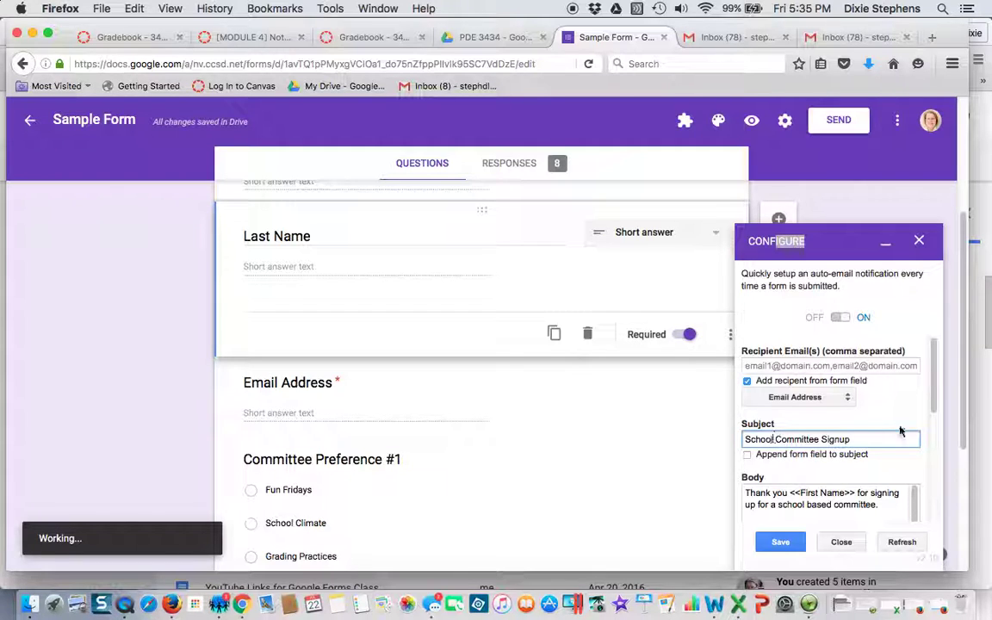
drag(932, 408, 911, 462)
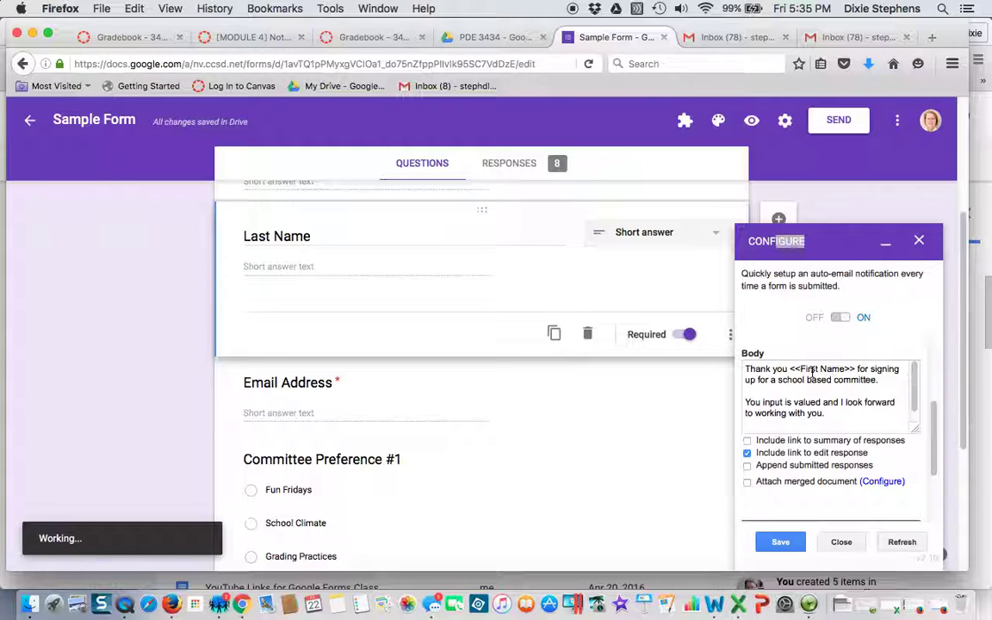
scroll(188, 333, up, 3)
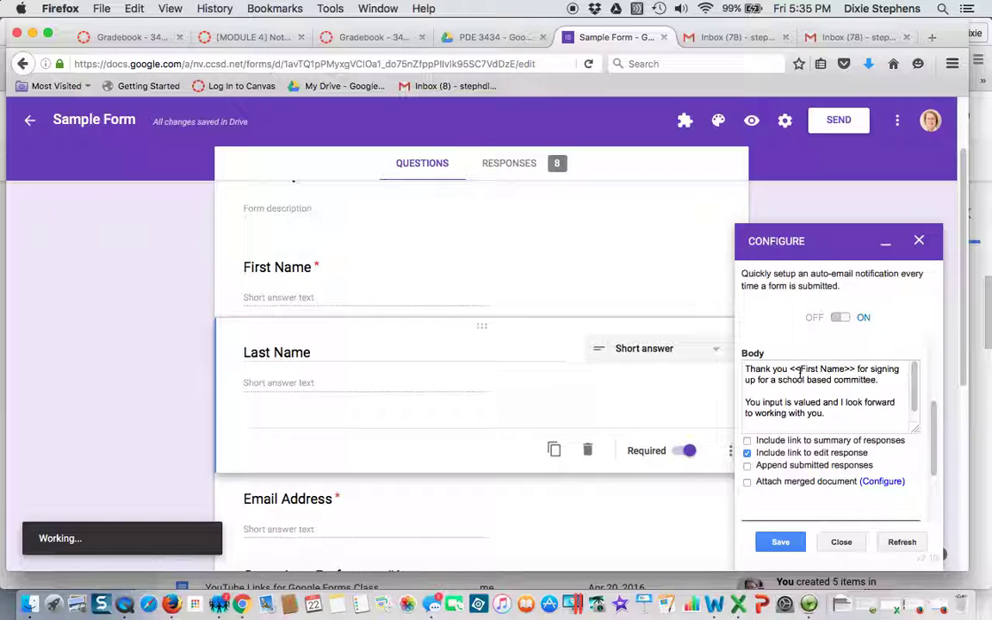
drag(800, 372, 790, 372)
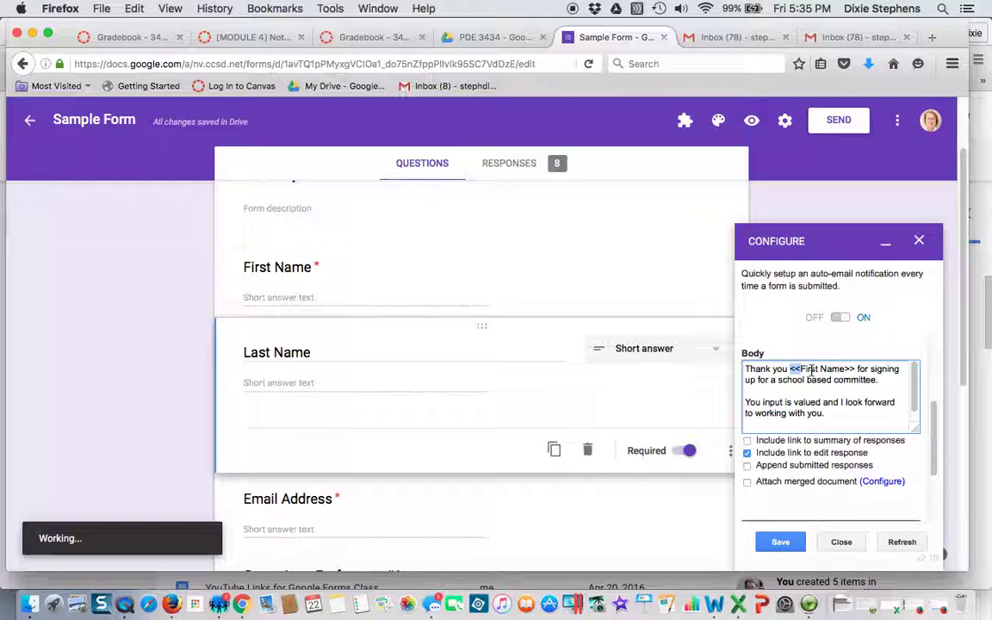
click(858, 416)
mouse_move(933, 450)
mouse_down()
mouse_move(933, 497)
mouse_move(933, 467)
mouse_up()
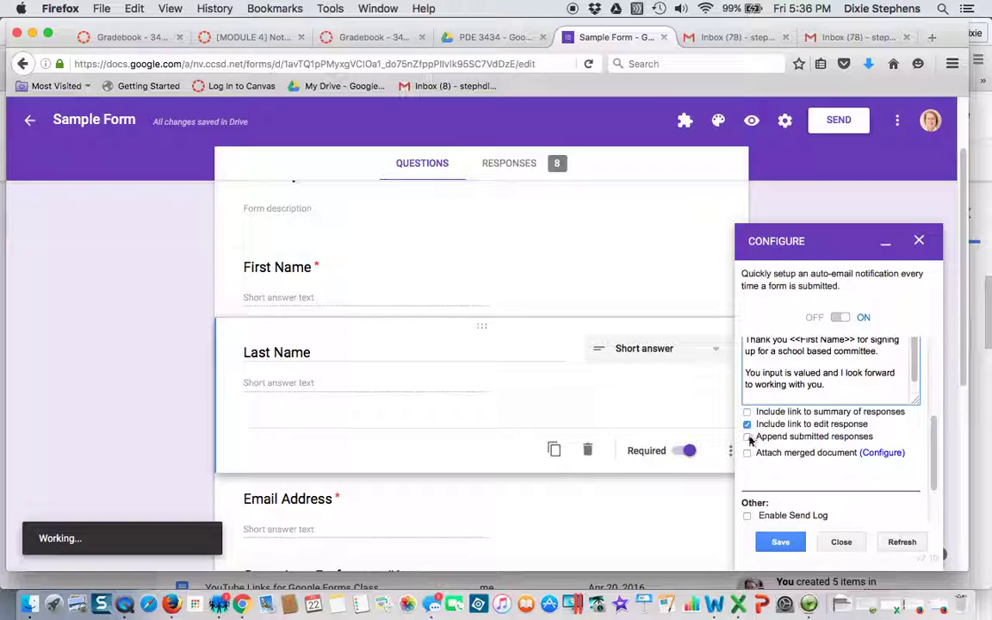
Include a link to the summary of responses and save the Simply Send settings.
click(747, 412)
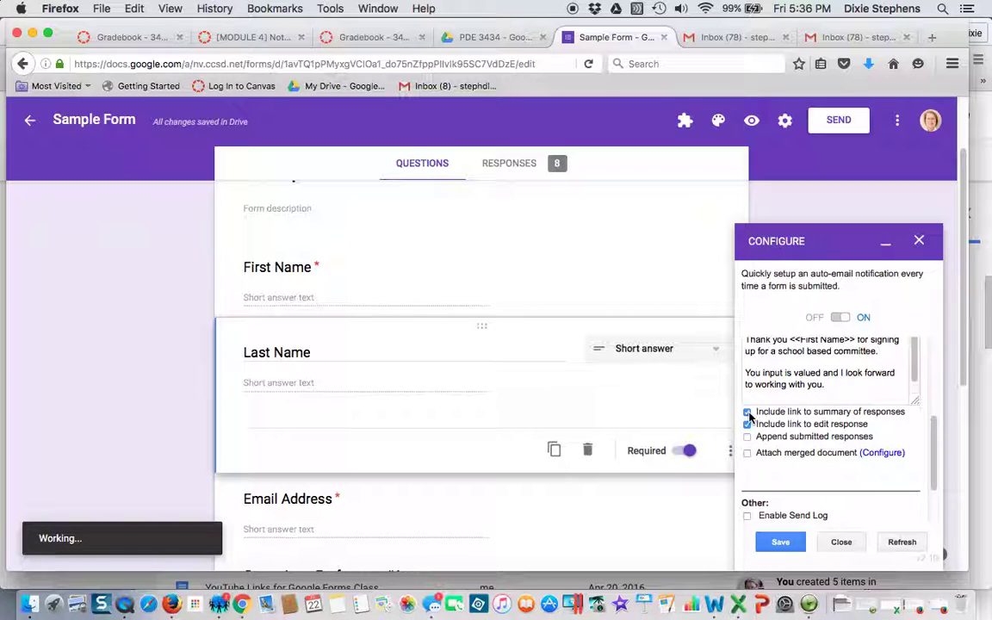
drag(932, 435, 934, 485)
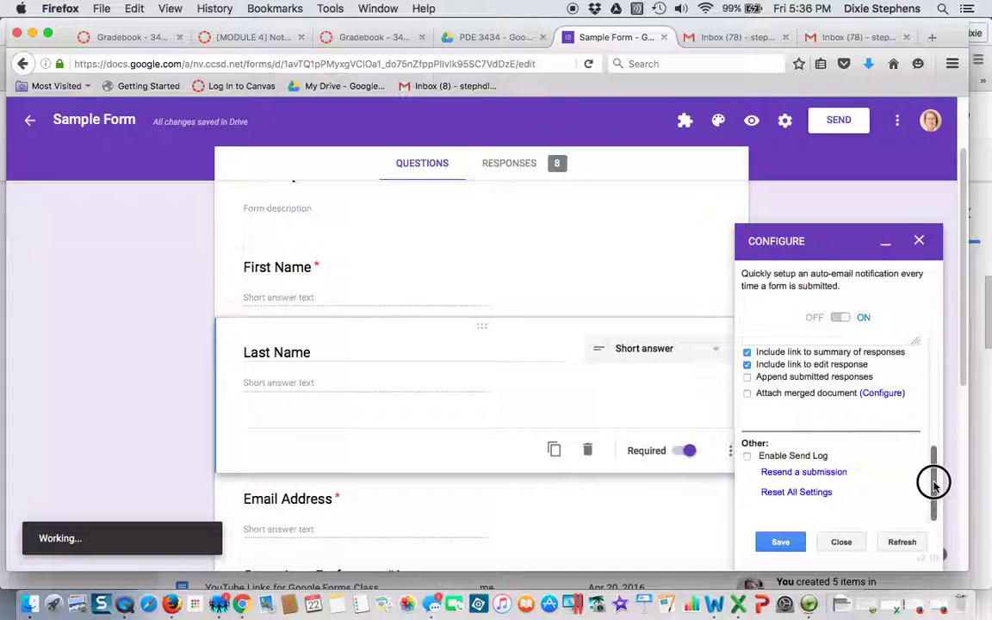
drag(934, 485, 937, 458)
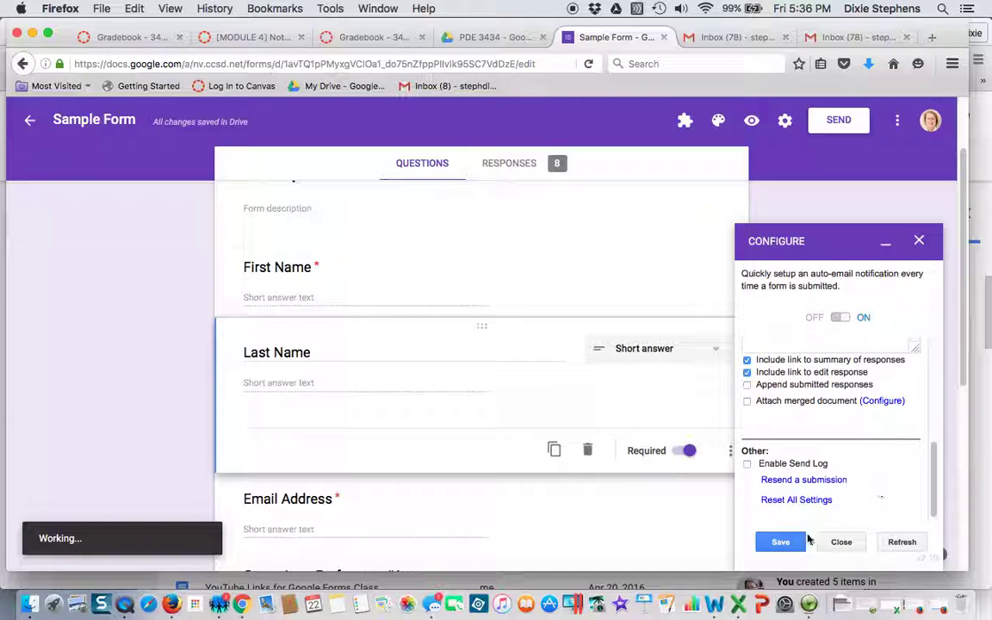
click(782, 543)
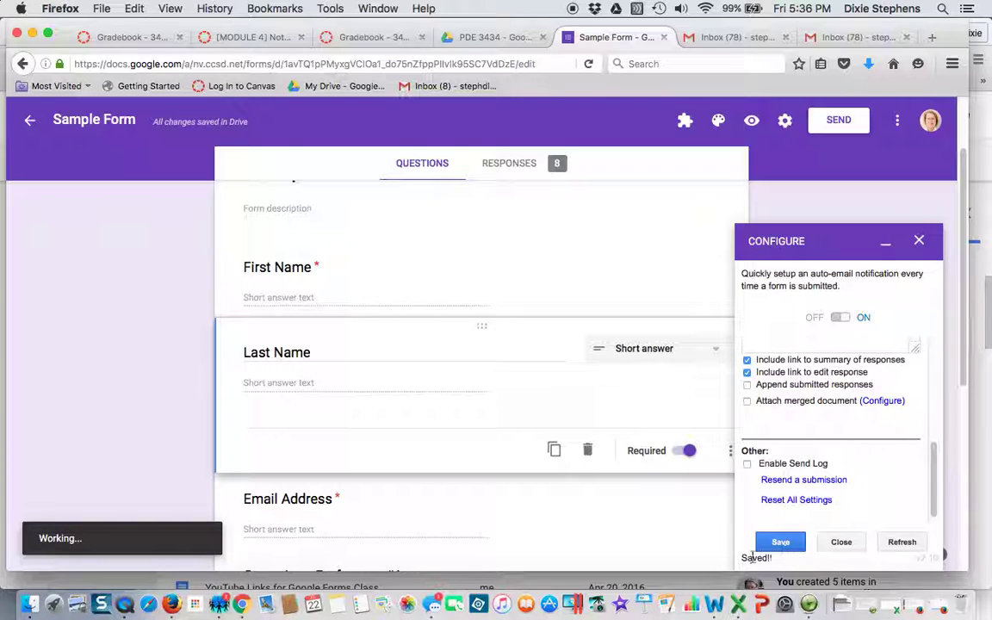
Preview the form and enter a test first name, last name and email address.
click(841, 544)
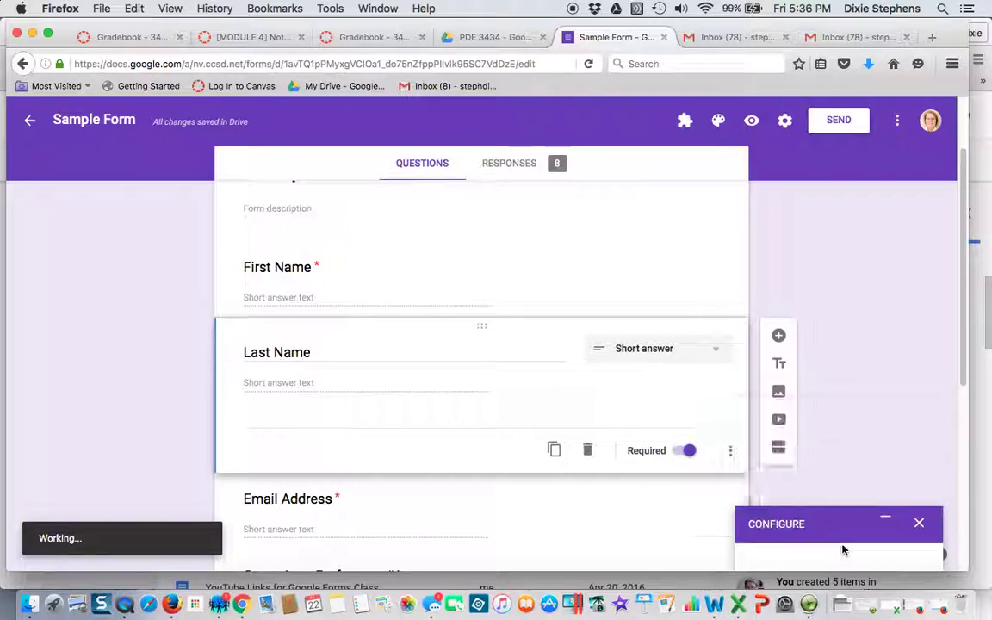
click(750, 123)
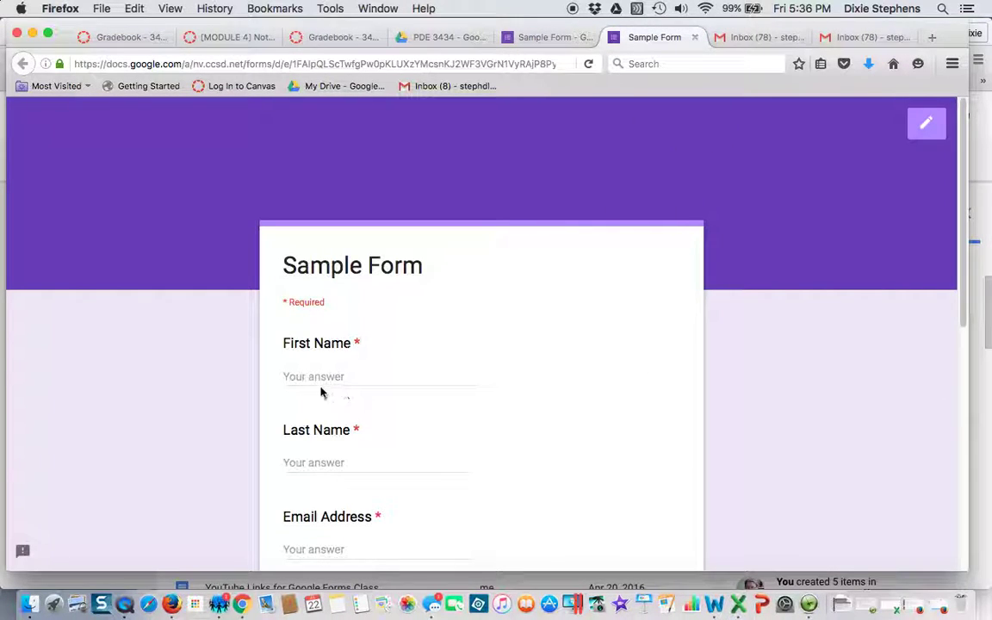
click(324, 376)
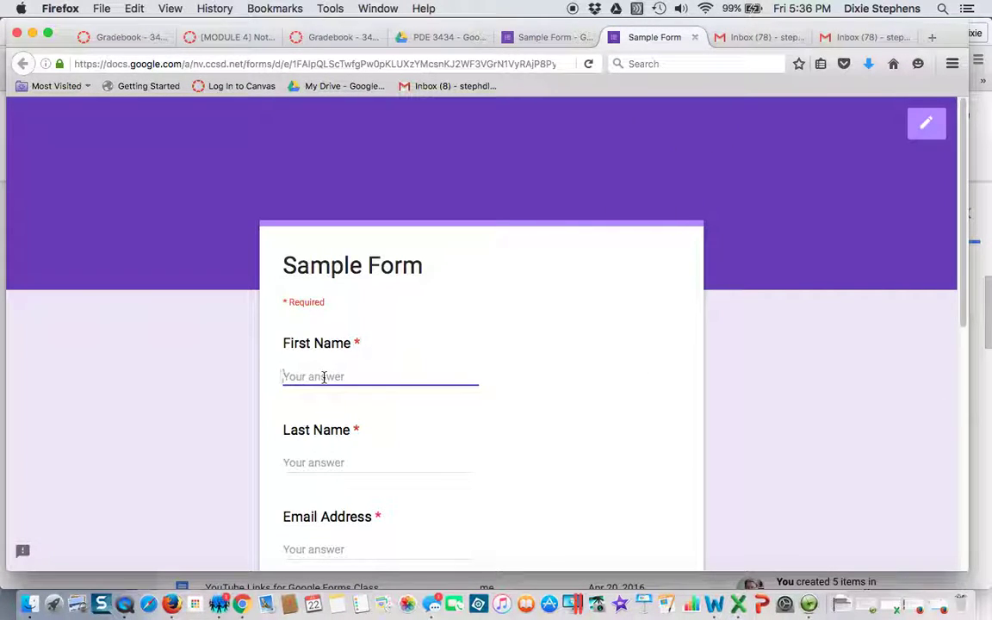
text(Jane)
key(Tab)
text(Doe)
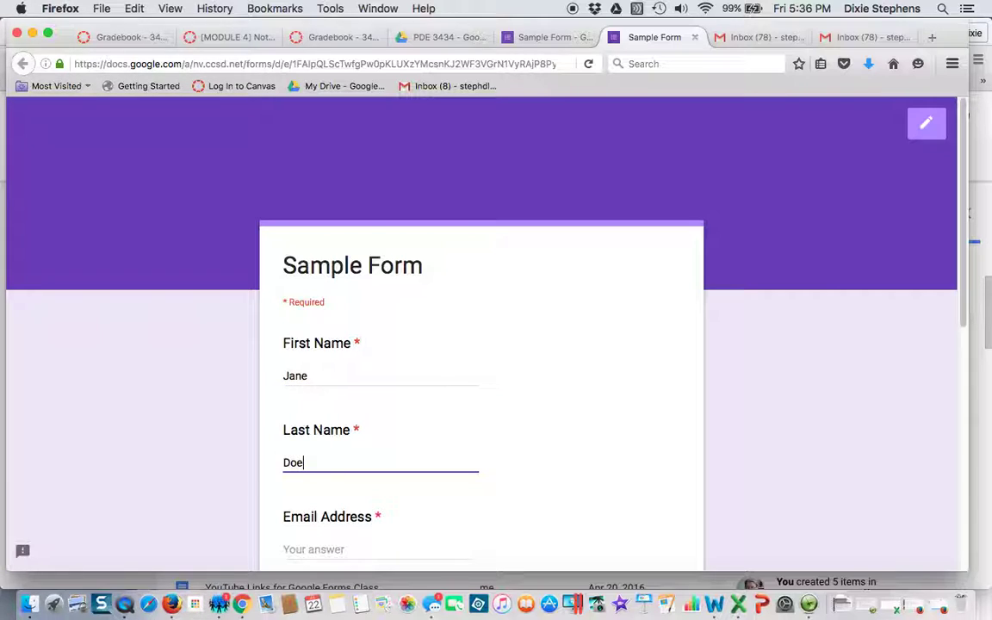
click(342, 544)
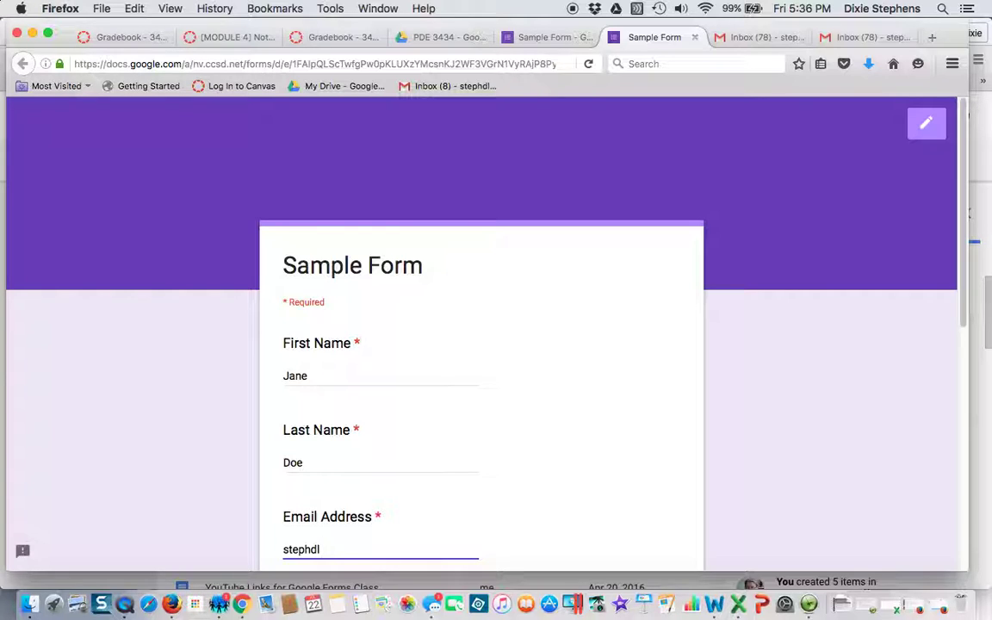
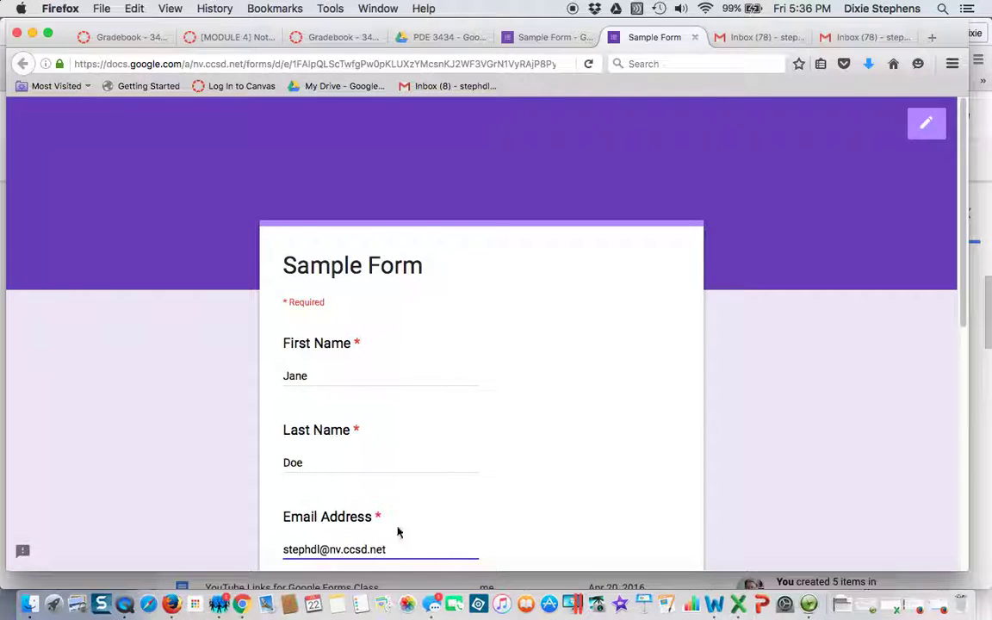
Choose Fun Fridays and Grading Practices as committee preferences and submit the test response.
scroll(515, 498, down, 2)
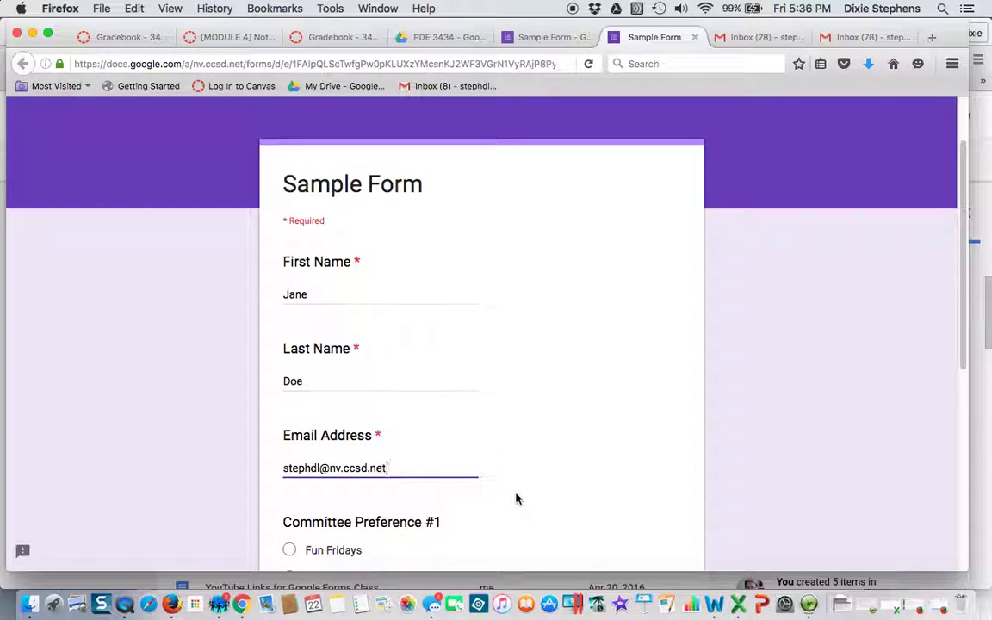
scroll(516, 498, down, 3)
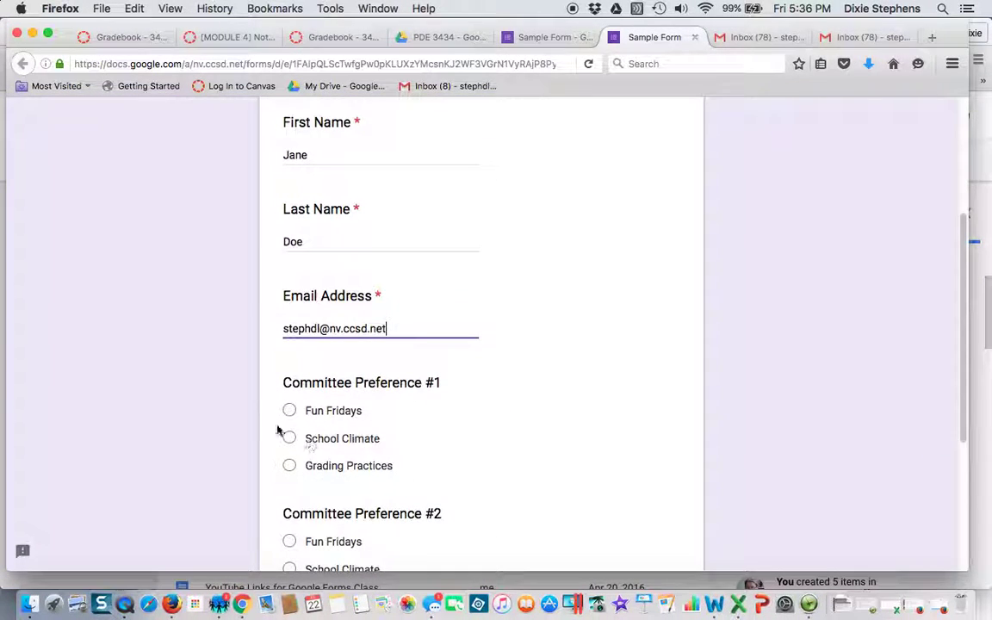
click(290, 414)
scroll(515, 453, down, 2)
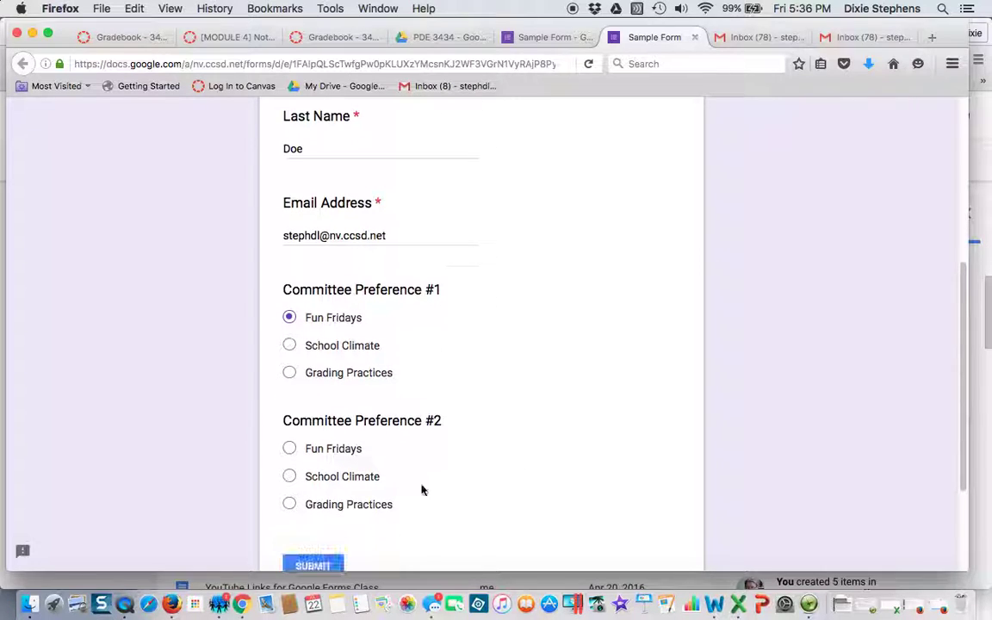
click(289, 505)
scroll(516, 534, down, 1)
click(328, 527)
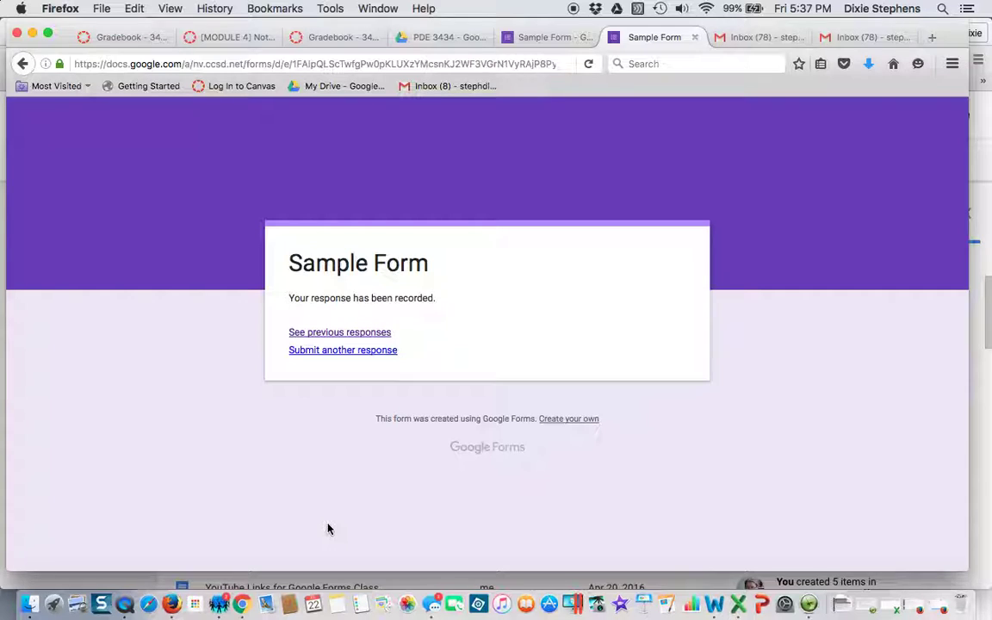
click(747, 39)
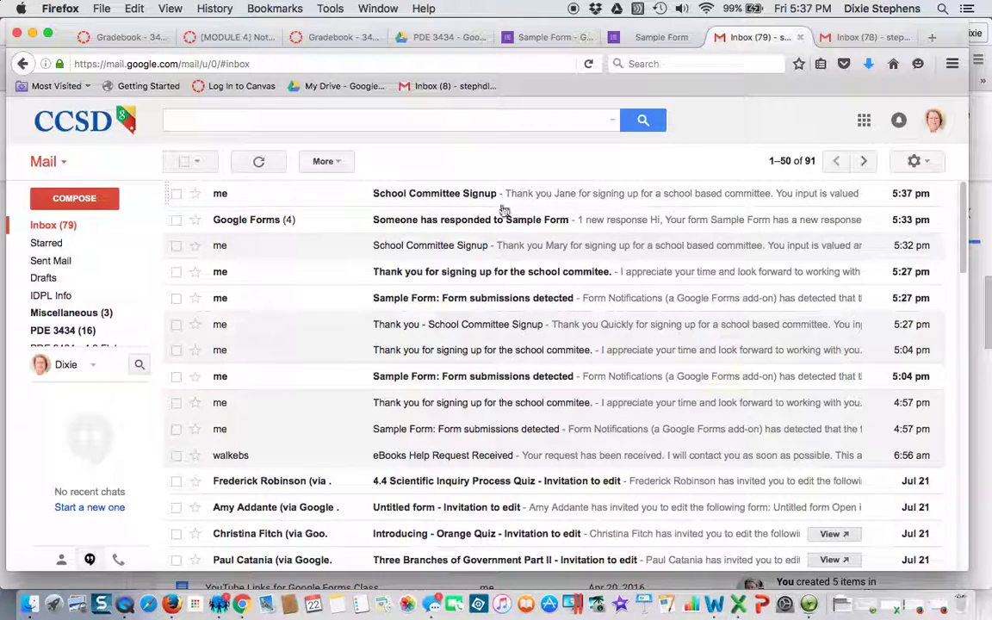
Open the School Committee Signup email and follow its Summary of responses link.
click(449, 201)
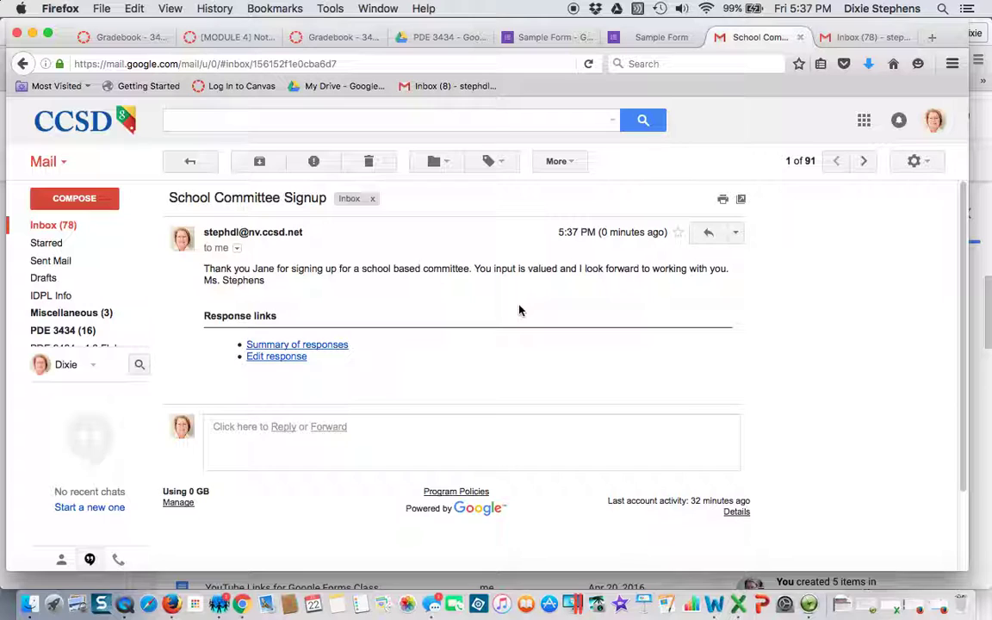
click(315, 351)
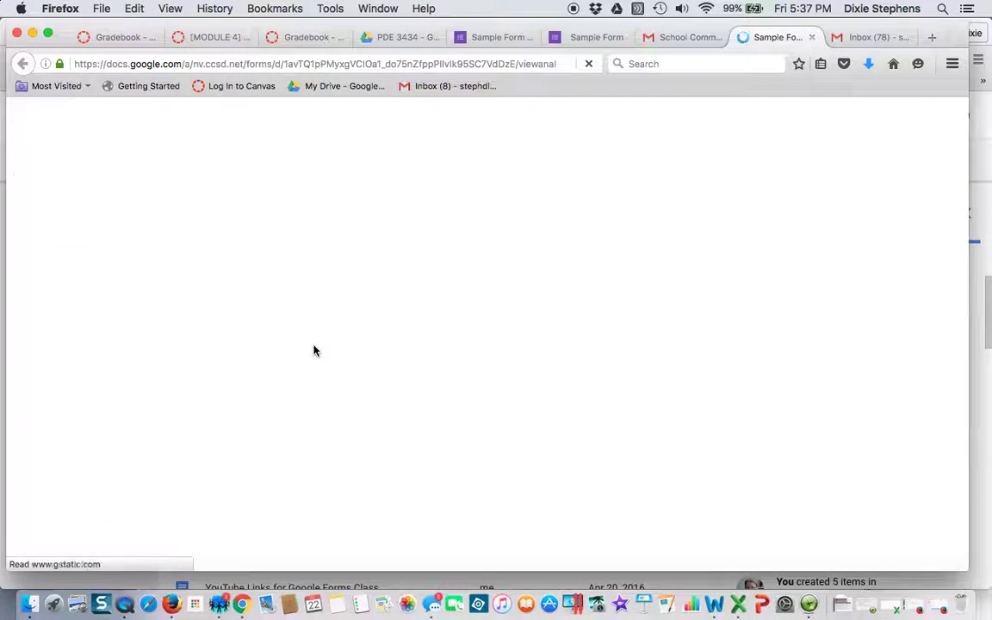
Reopen Simply Send's Configure panel in the form editor, then return to the Gmail message.
click(593, 40)
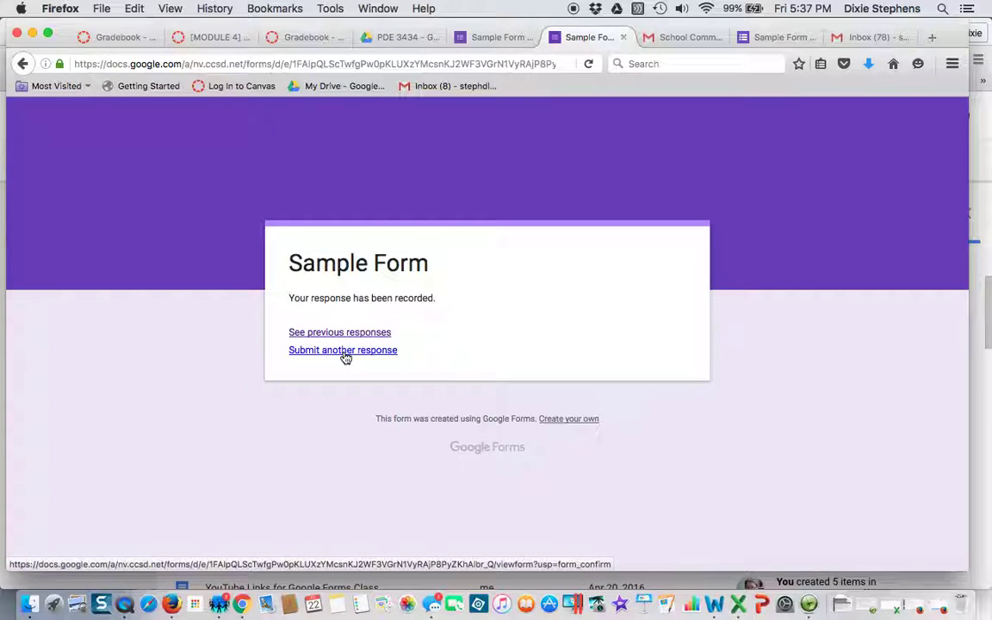
click(504, 37)
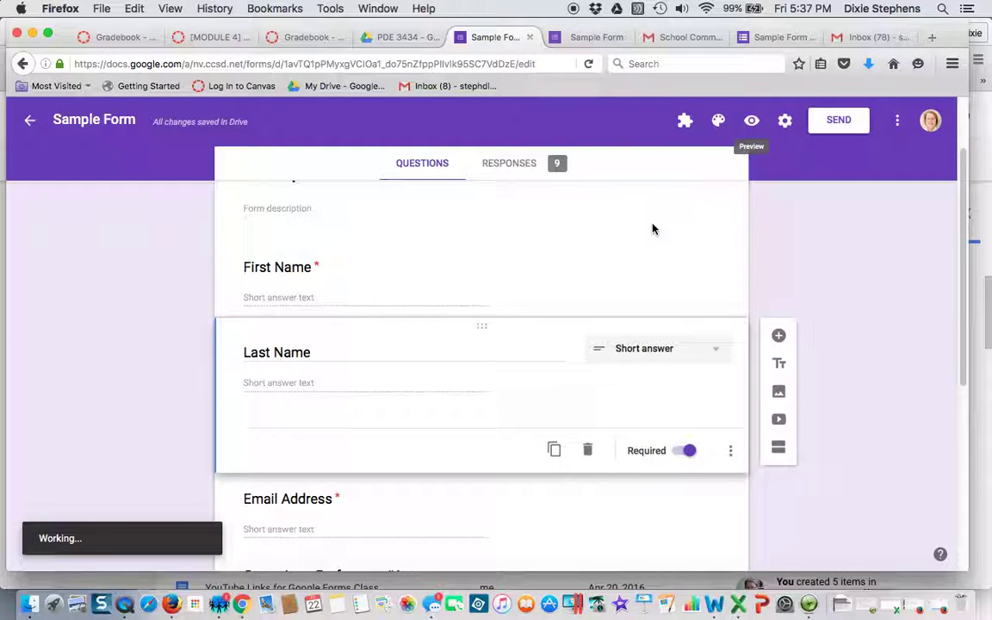
click(684, 123)
click(697, 193)
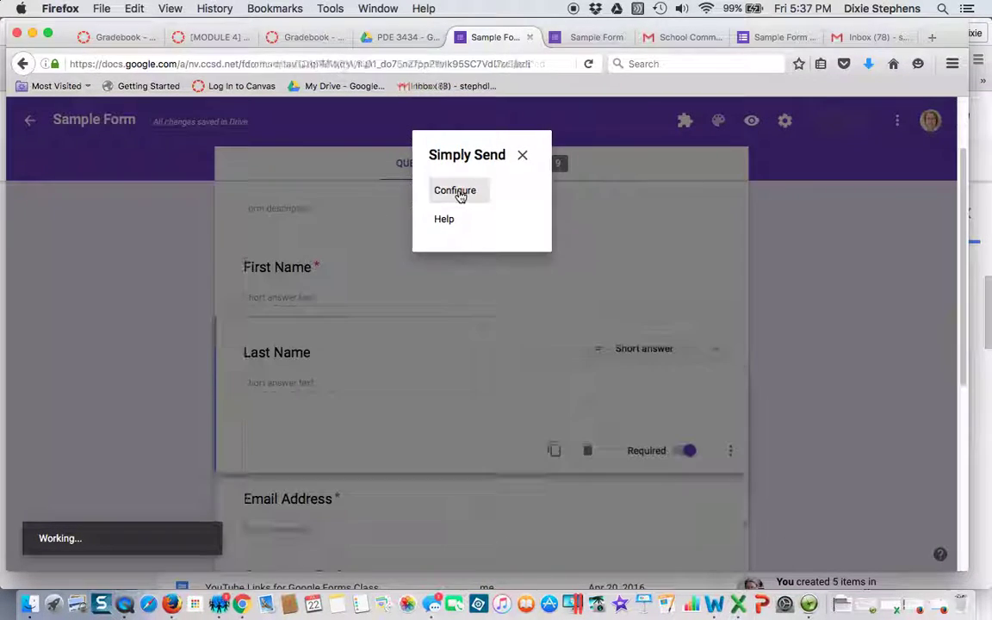
click(460, 193)
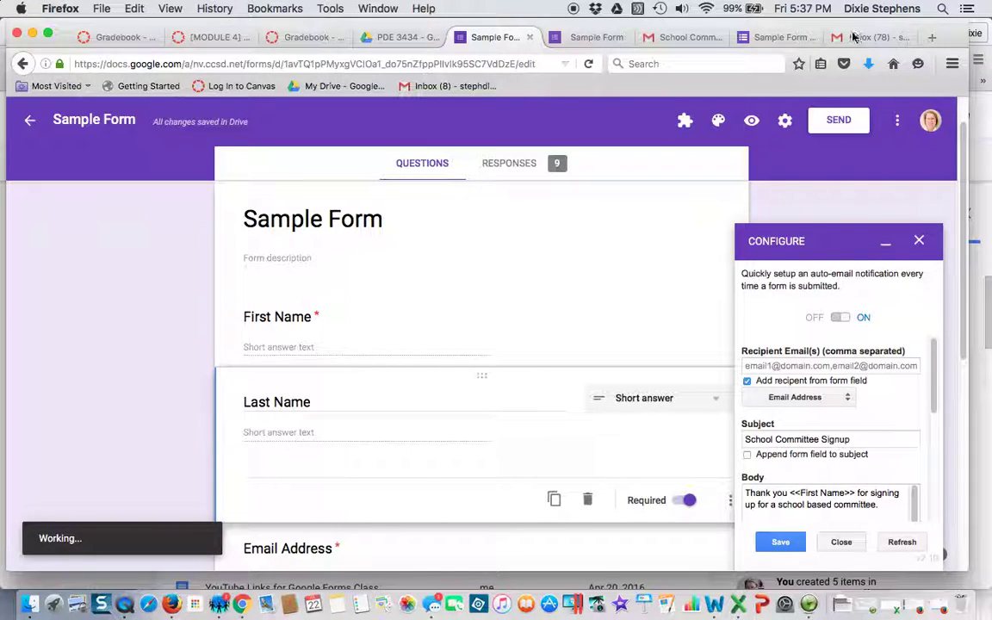
click(670, 38)
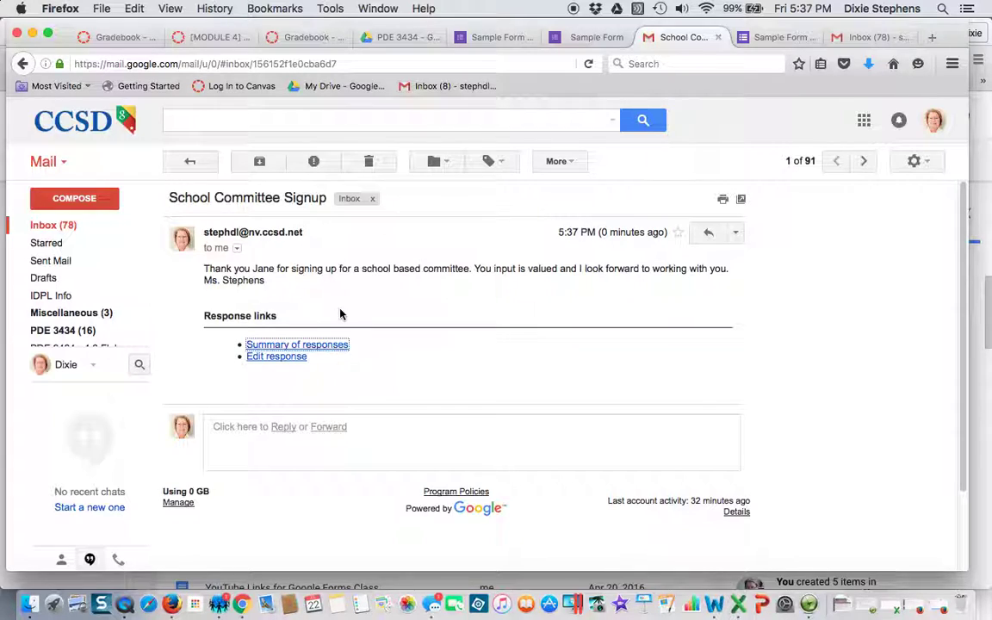